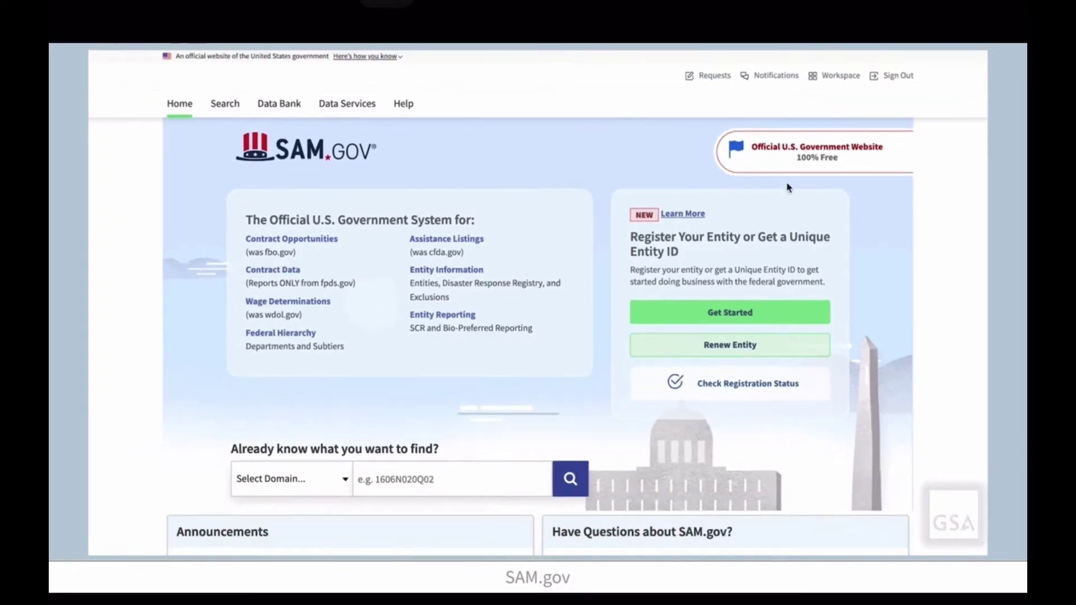
Step: Open the search page and set the domain to Entities under Entity Information
left_click(231, 107)
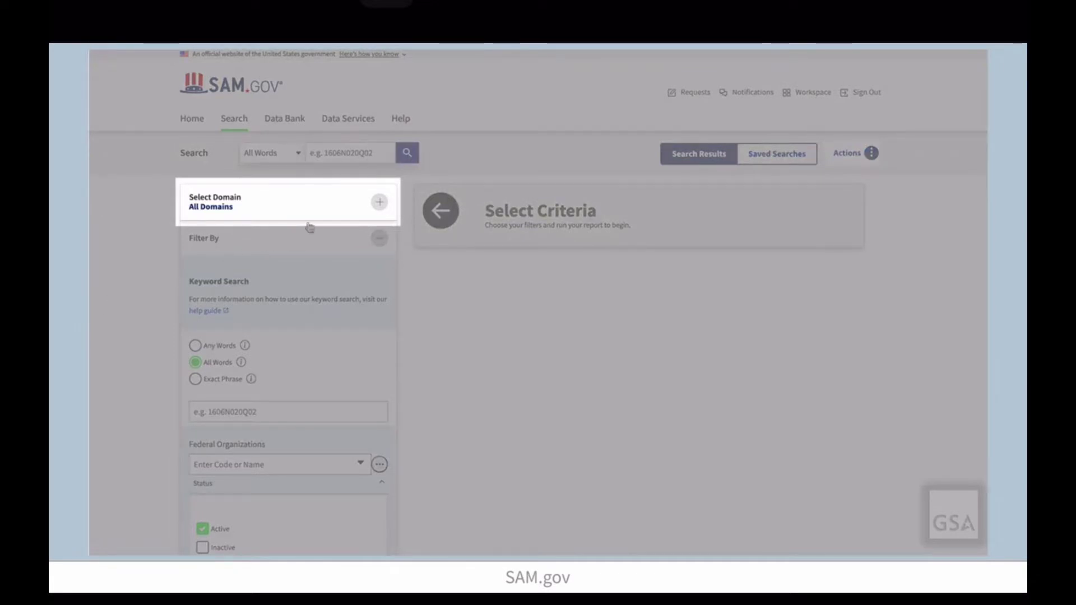
left_click(379, 203)
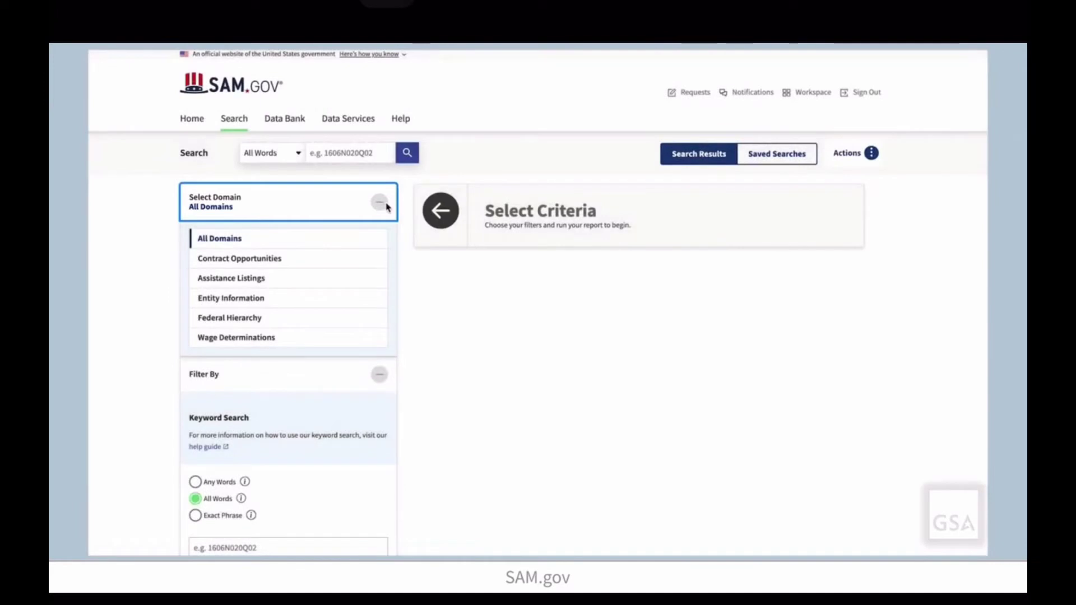
left_click(297, 298)
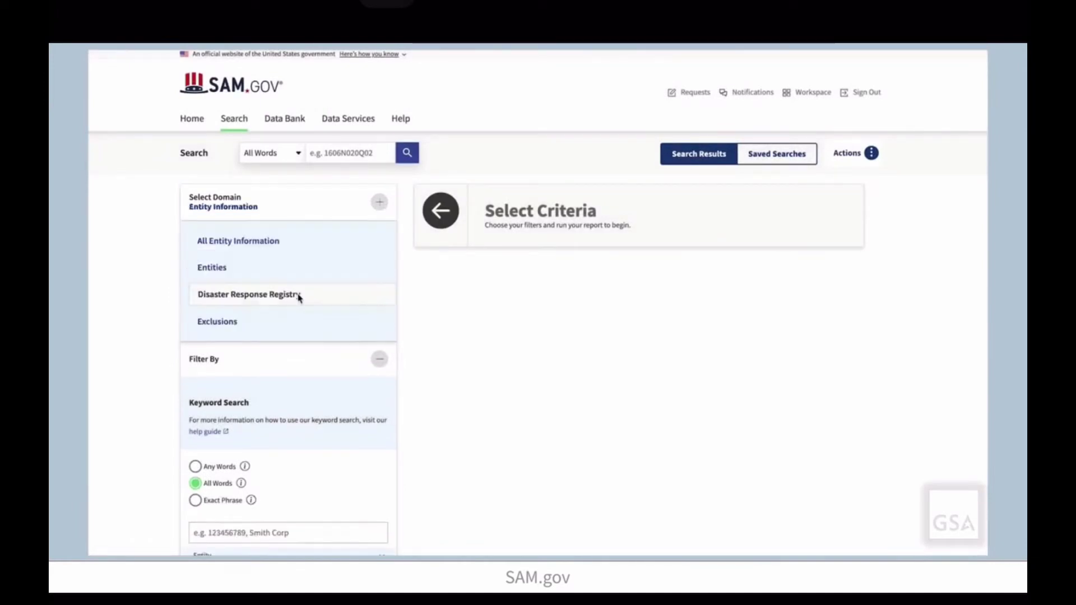
left_click(255, 273)
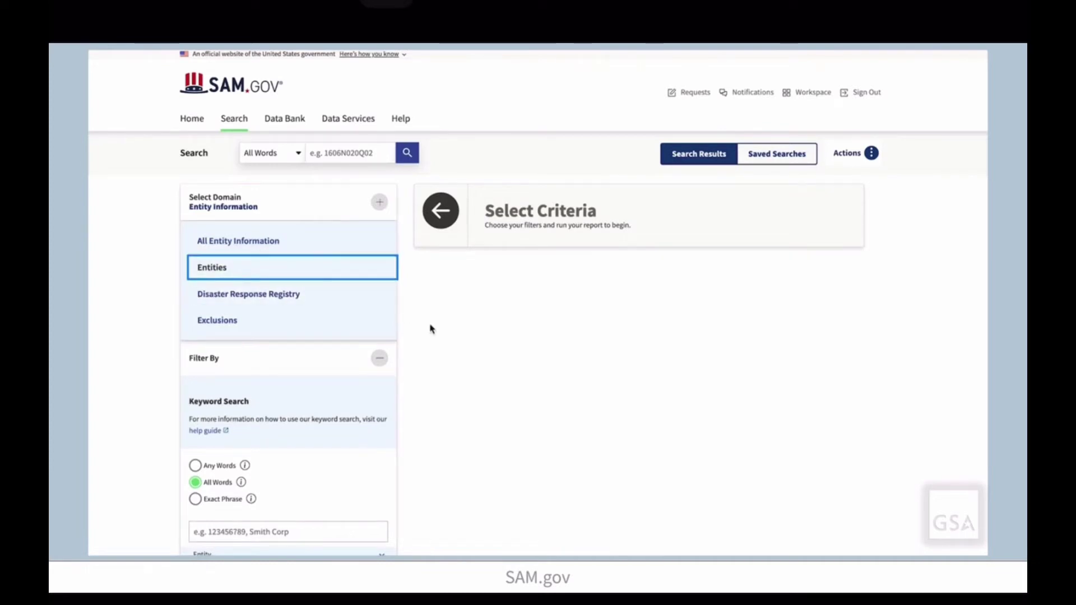
Step: Try an entity filter with ZK4 as the Unique Entity ID, and clear the entry
scroll(431, 329, "down", 2)
scroll(432, 329, "down", 4)
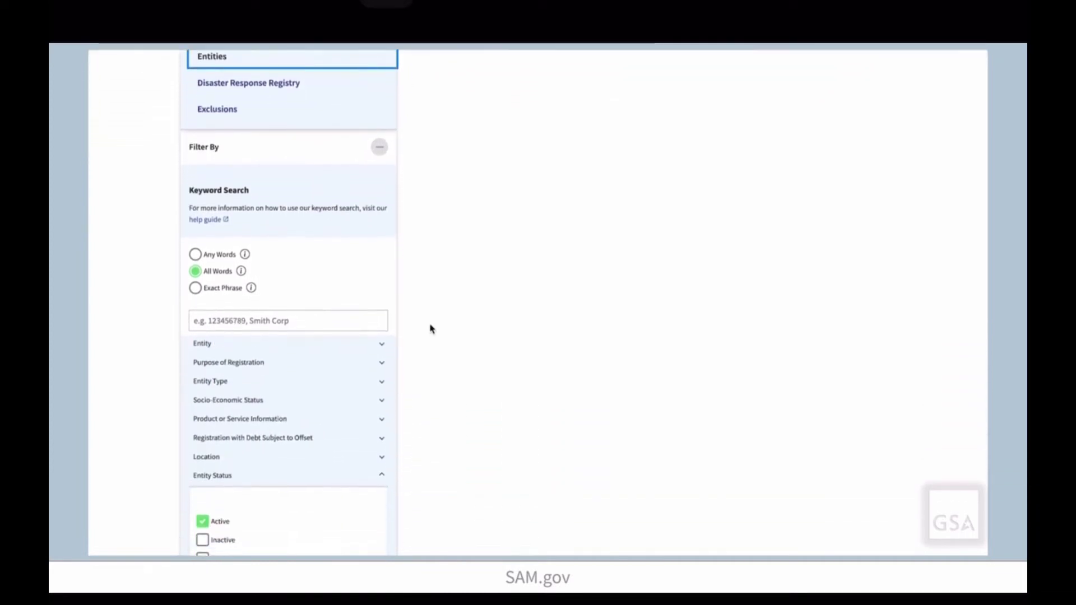
scroll(432, 328, "down", 1)
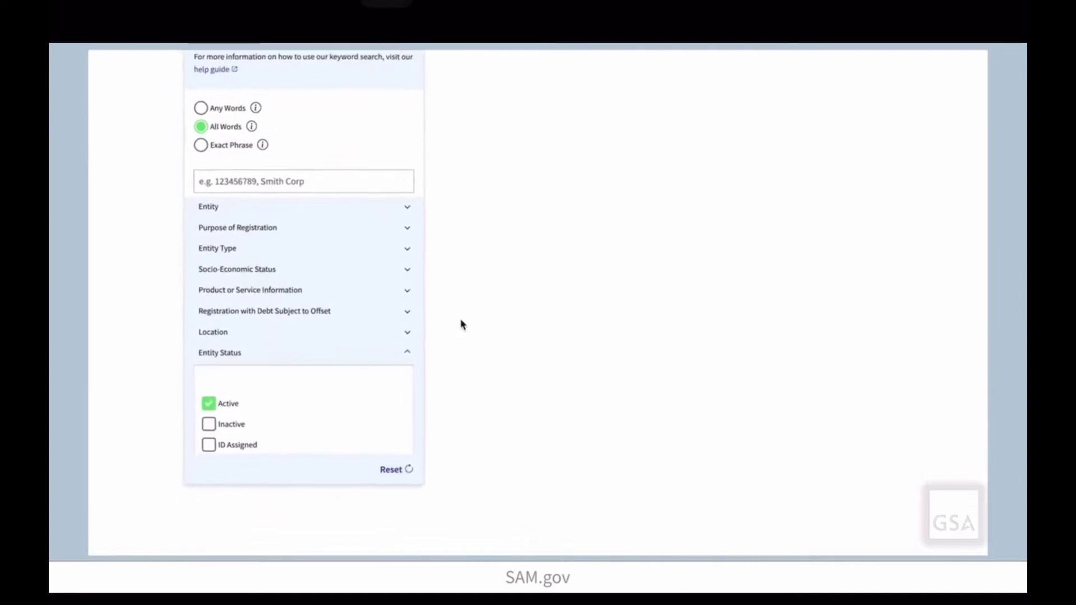
left_click(433, 191)
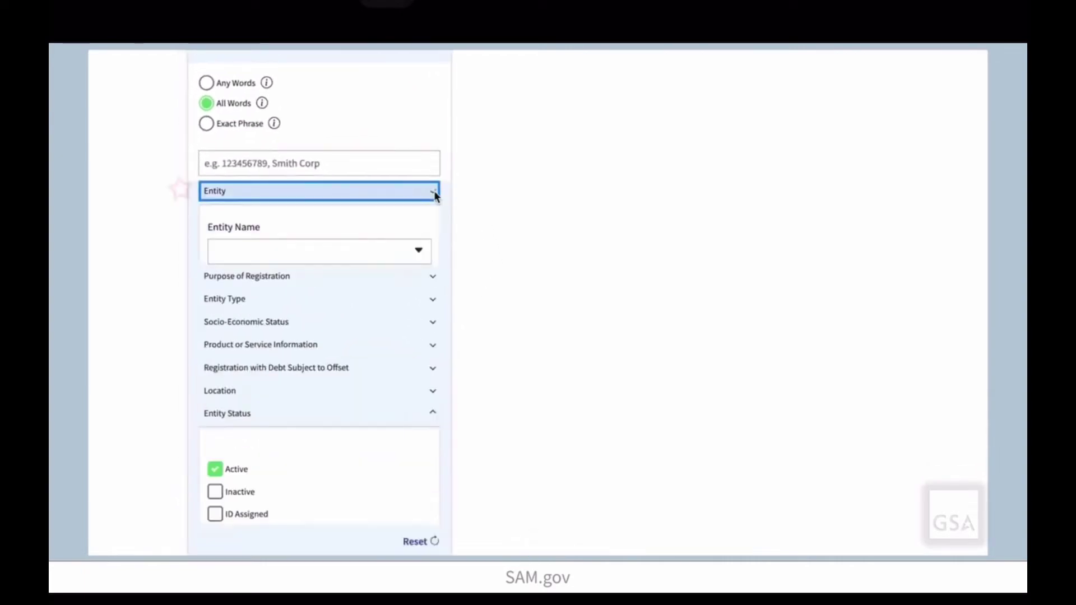
left_click(354, 310)
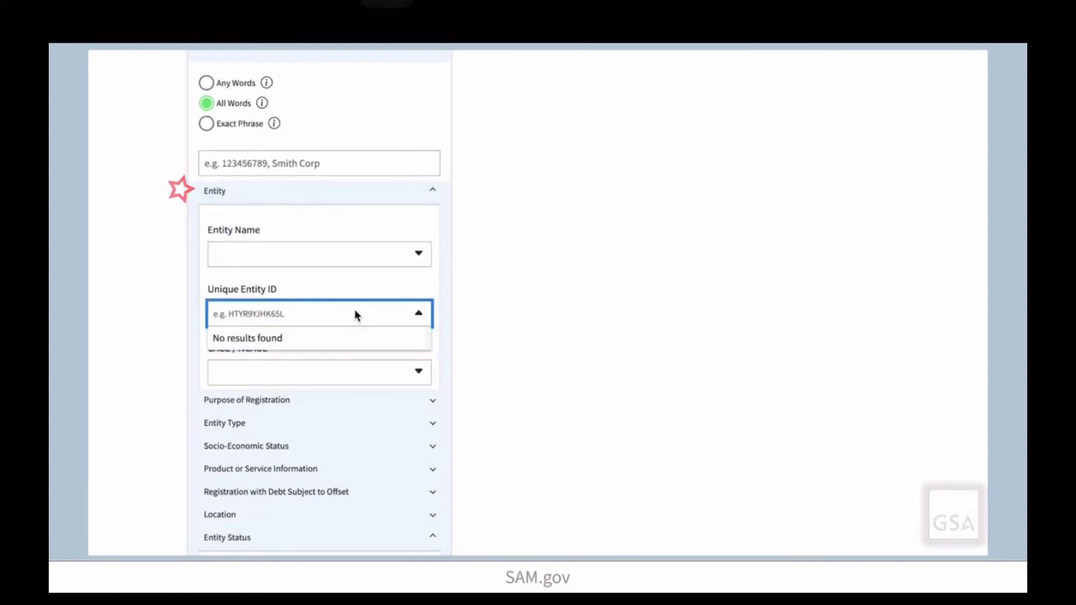
type("ZK4")
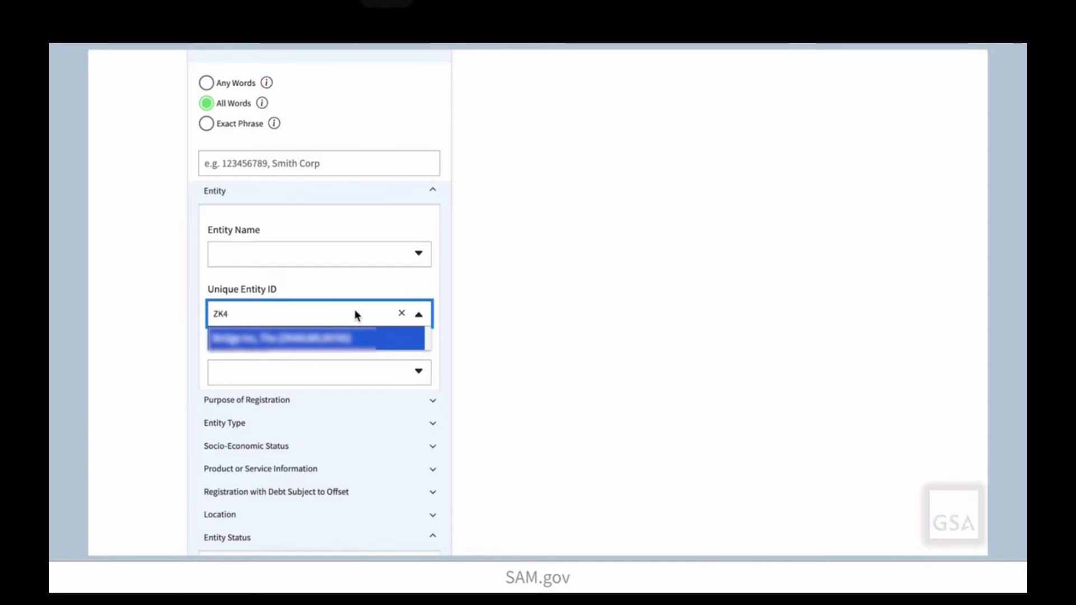
left_click(402, 313)
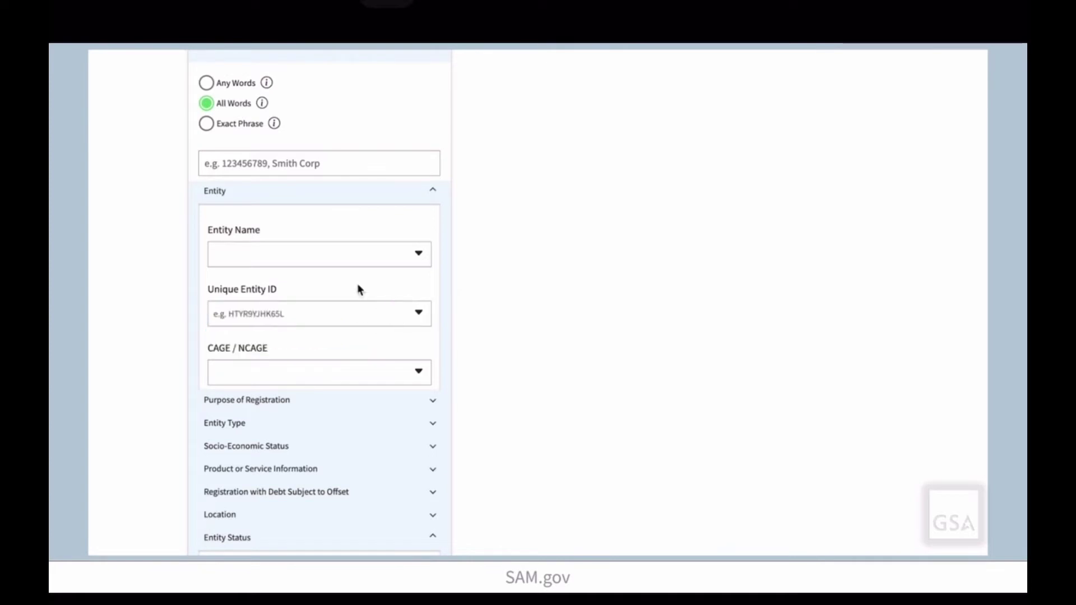
Step: Search the entities by the keyword "company" with all words matching
left_click(318, 163)
type("company")
key("Return")
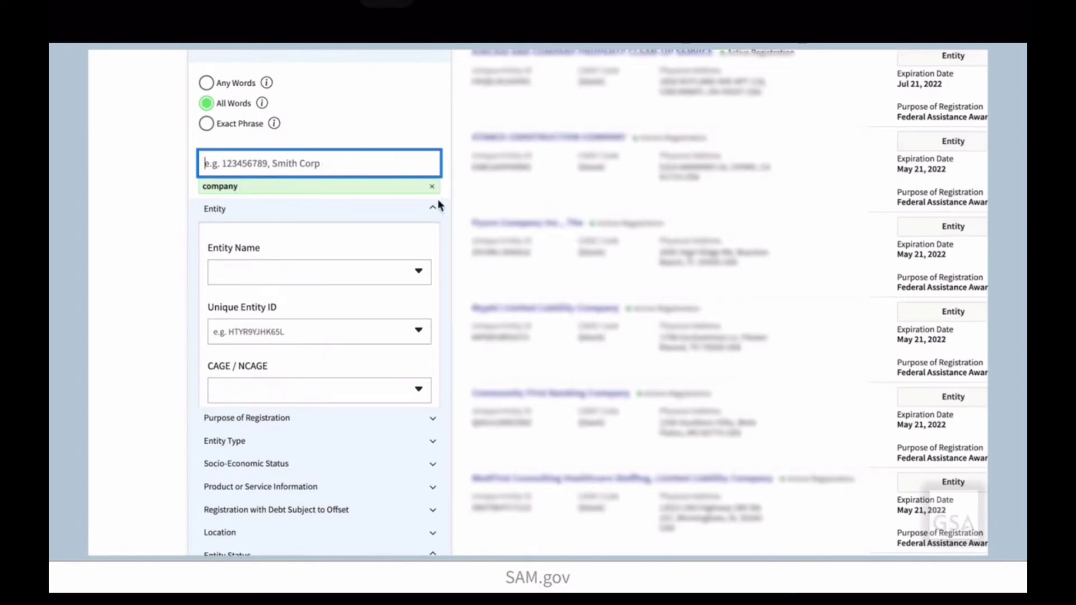
Step: Expand the Purpose of Registration, Entity Type and Socio-Economic Status filters
scroll(461, 233, "down", 3)
left_click(437, 250)
scroll(465, 305, "down", 1)
scroll(465, 306, "down", 2)
left_click(434, 239)
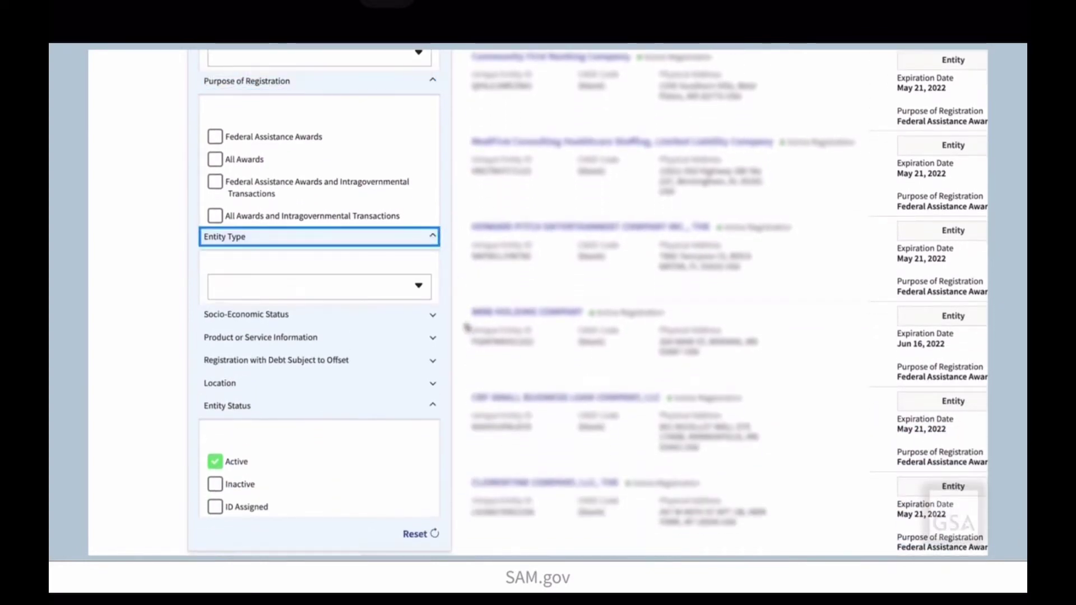
scroll(469, 324, "down", 2)
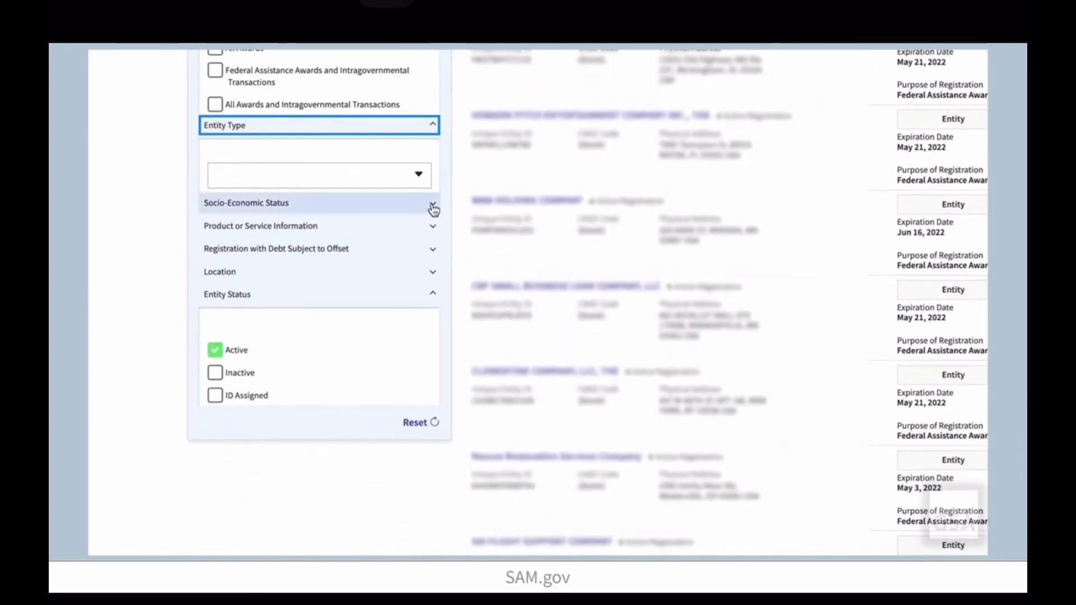
left_click(433, 207)
scroll(458, 317, "down", 2)
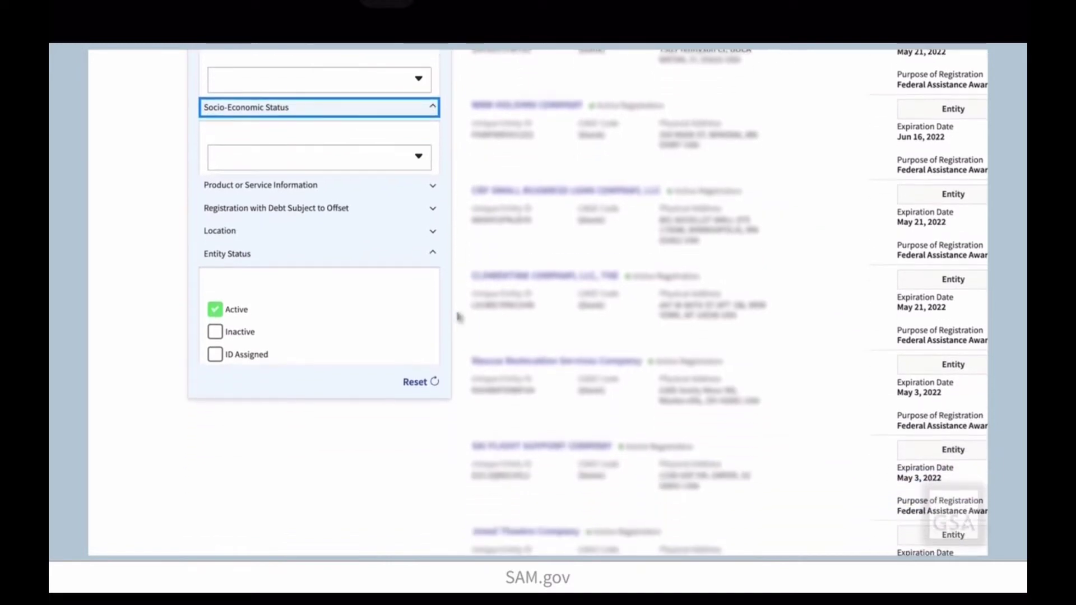
Step: Expand the Product or Service Information, Registration with Debt Subject to Offset, and Location filters
left_click(433, 190)
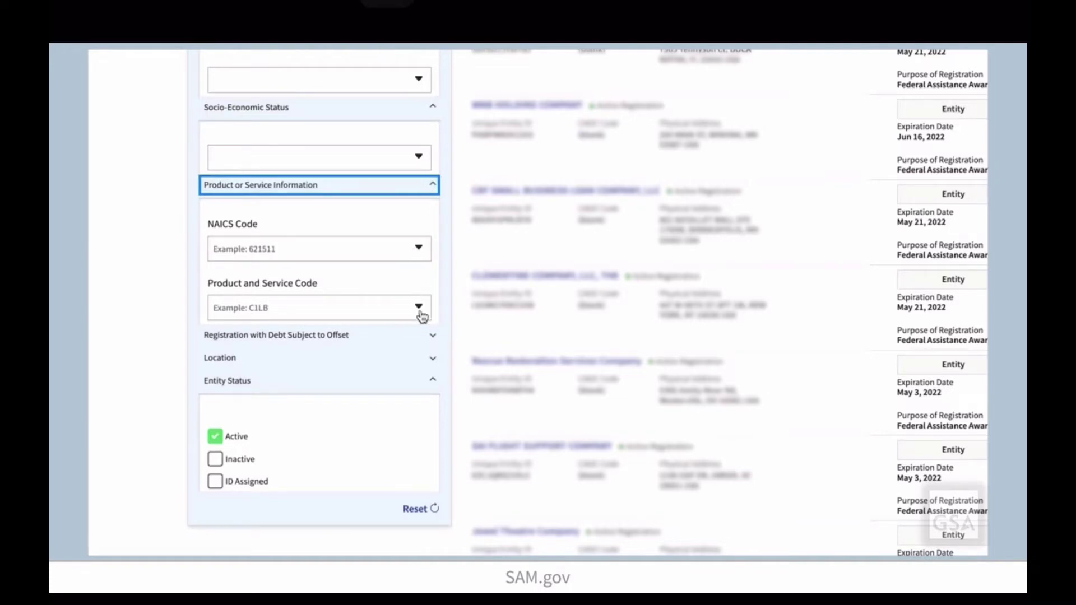
left_click(433, 337)
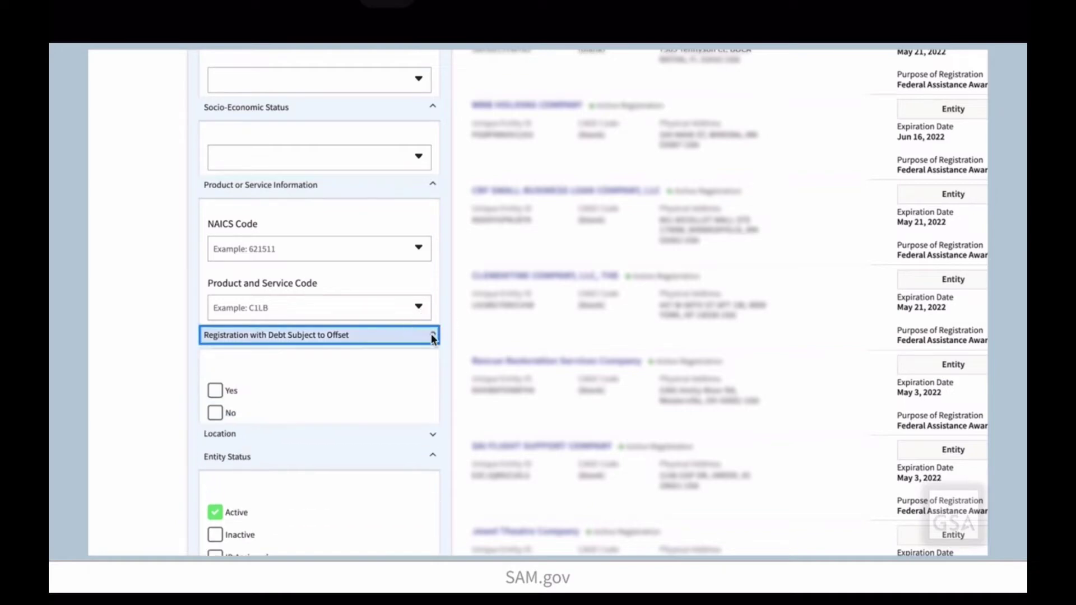
scroll(465, 417, "down", 3)
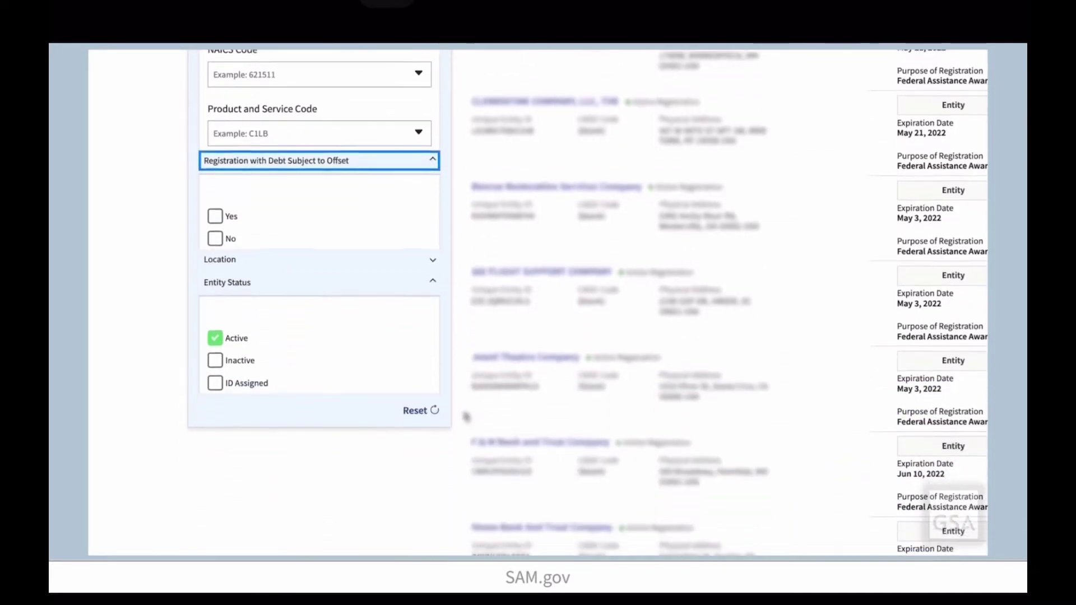
left_click(433, 229)
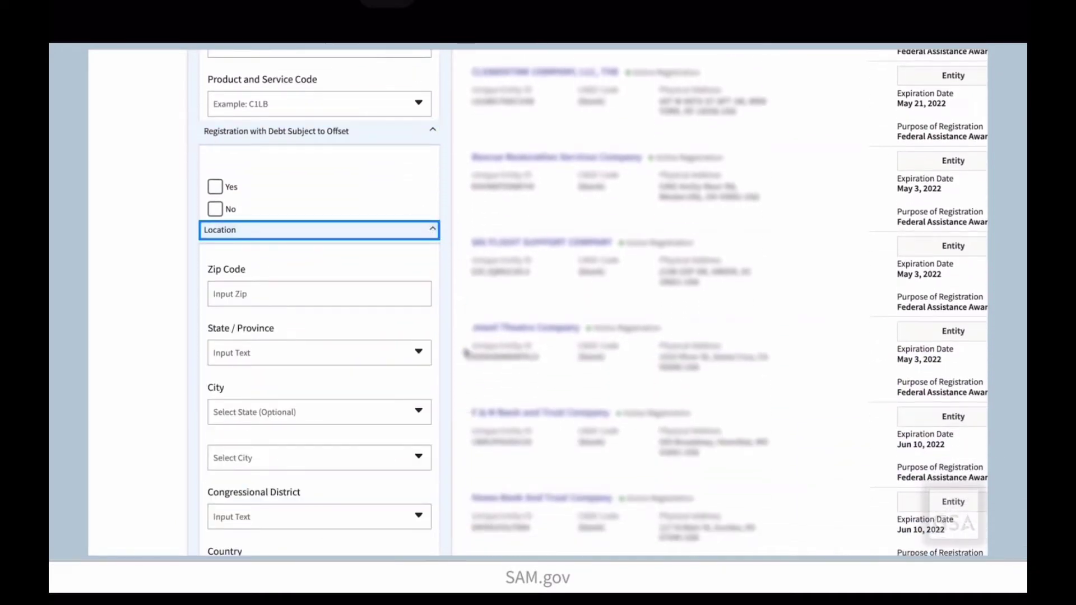
Step: Filter the entity results by location with California as the state or province
scroll(466, 352, "down", 4)
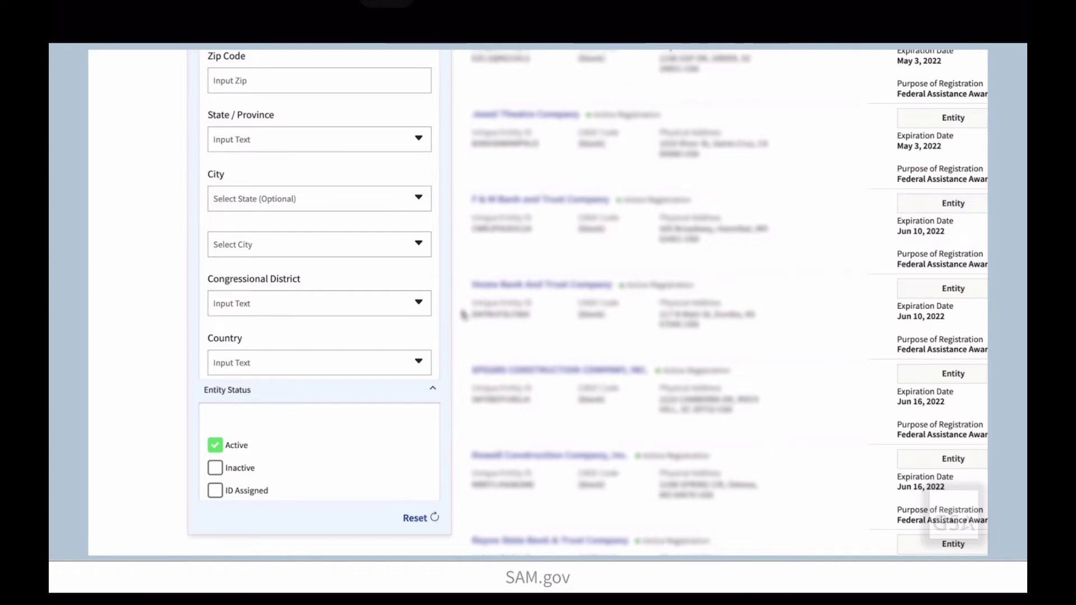
left_click(421, 144)
type("ca")
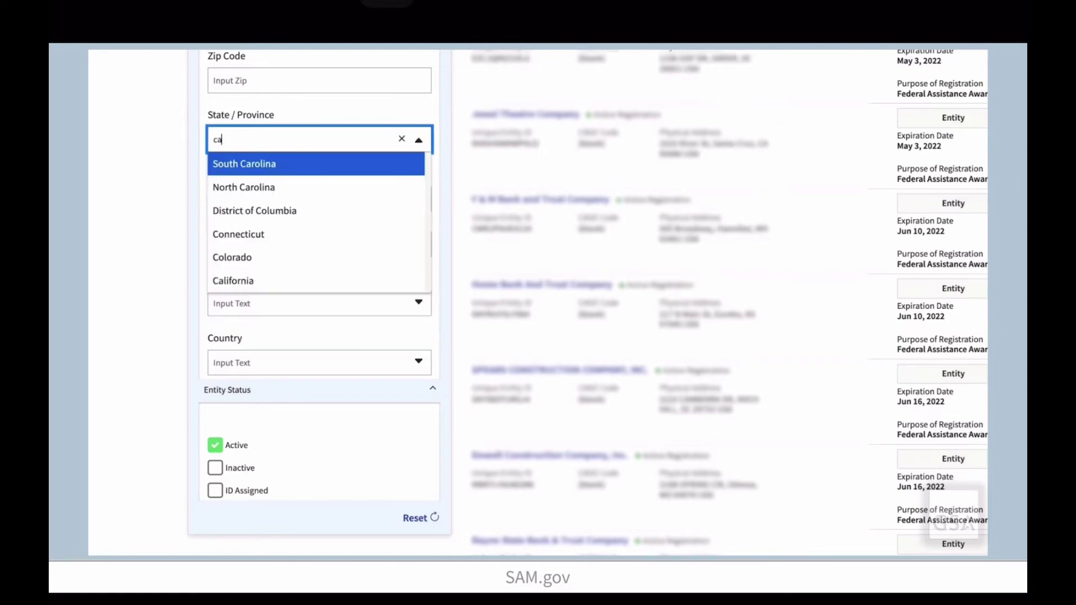
left_click(292, 214)
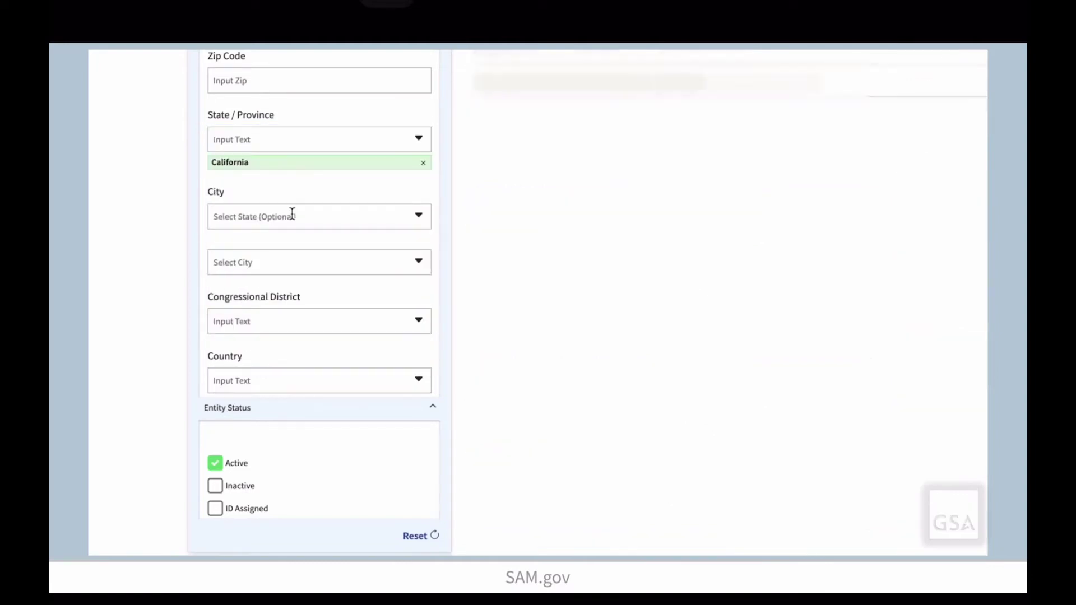
Step: Filter the entity results by the Black American Owned socio-economic status
scroll(452, 166, "up", 5)
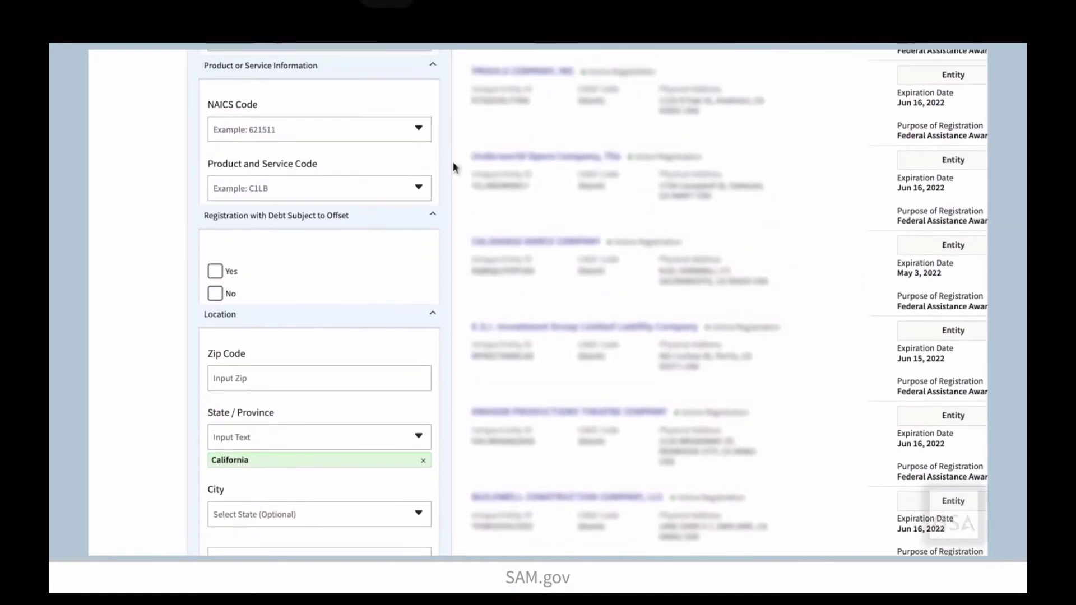
scroll(453, 167, "up", 3)
left_click(419, 202)
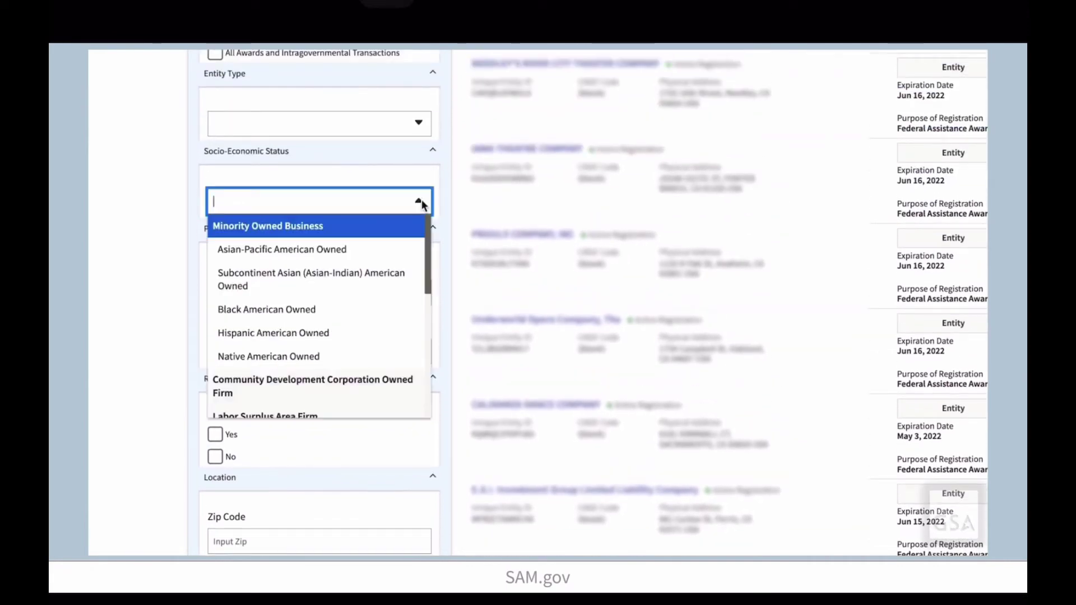
left_click(348, 314)
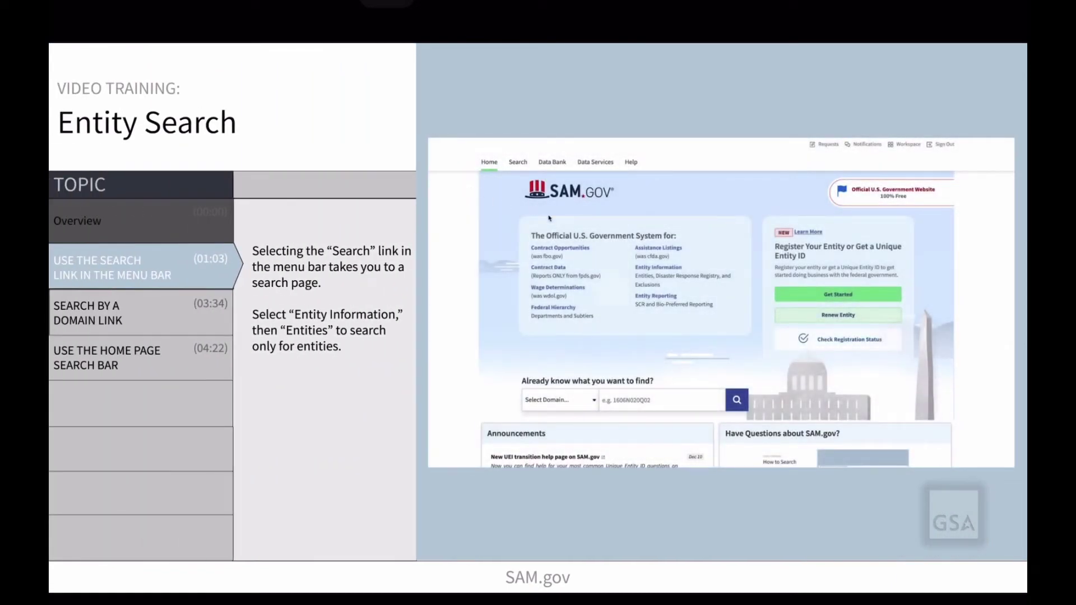
Step: Open the Entity Information page from the home page and set up an Entities search for "company"
left_click(648, 271)
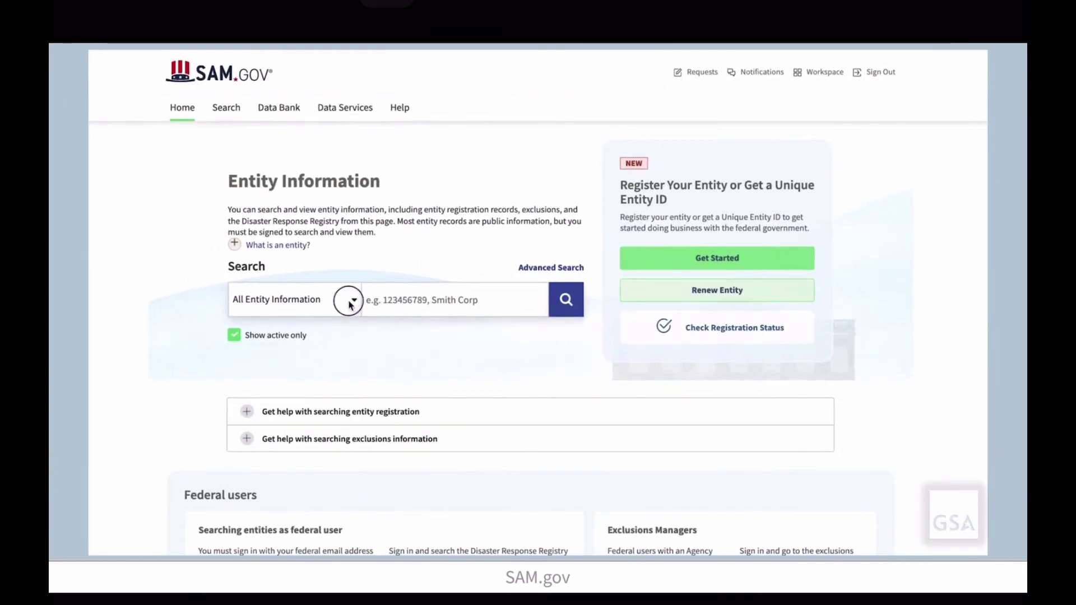
left_click(350, 305)
left_click(348, 313)
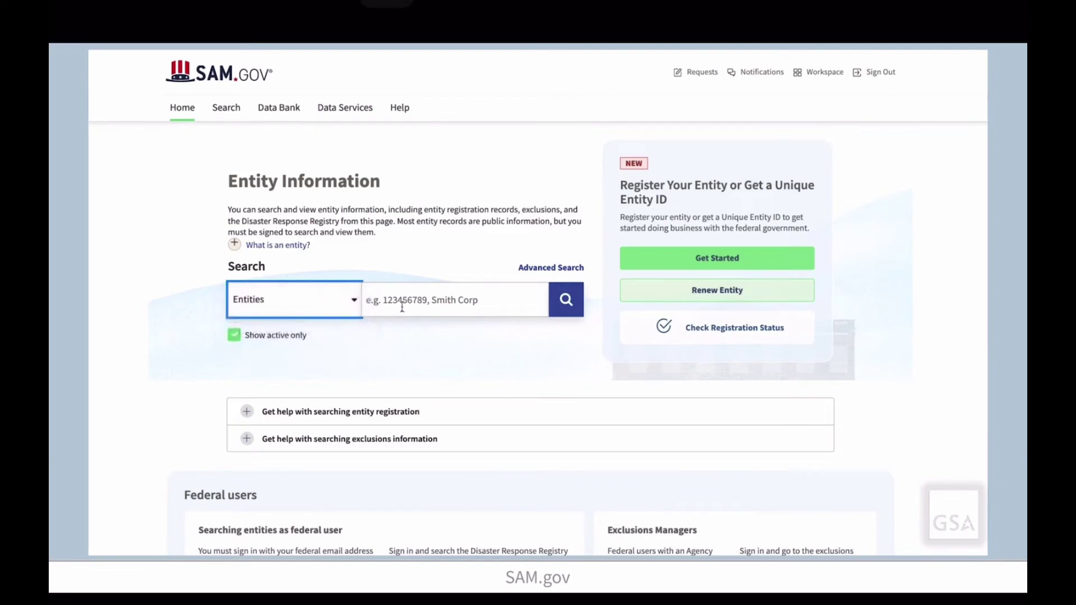
left_click(396, 306)
type("company")
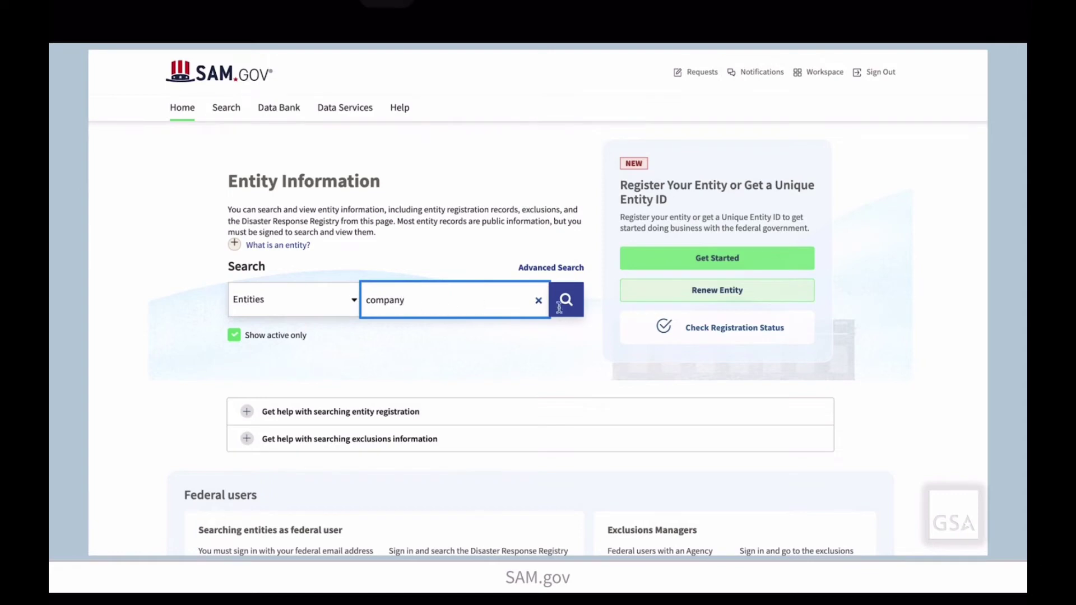
Step: Look over the entity and exclusions search help, the federal user information and the resource links on the Entity Information page
scroll(861, 401, "down", 5)
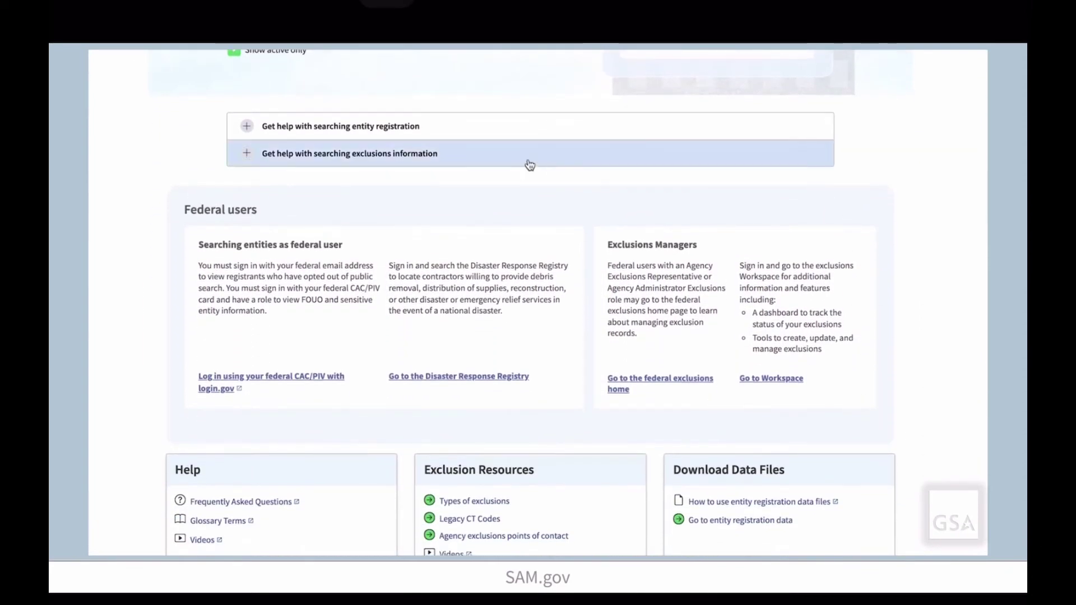
left_click(421, 130)
left_click(481, 132)
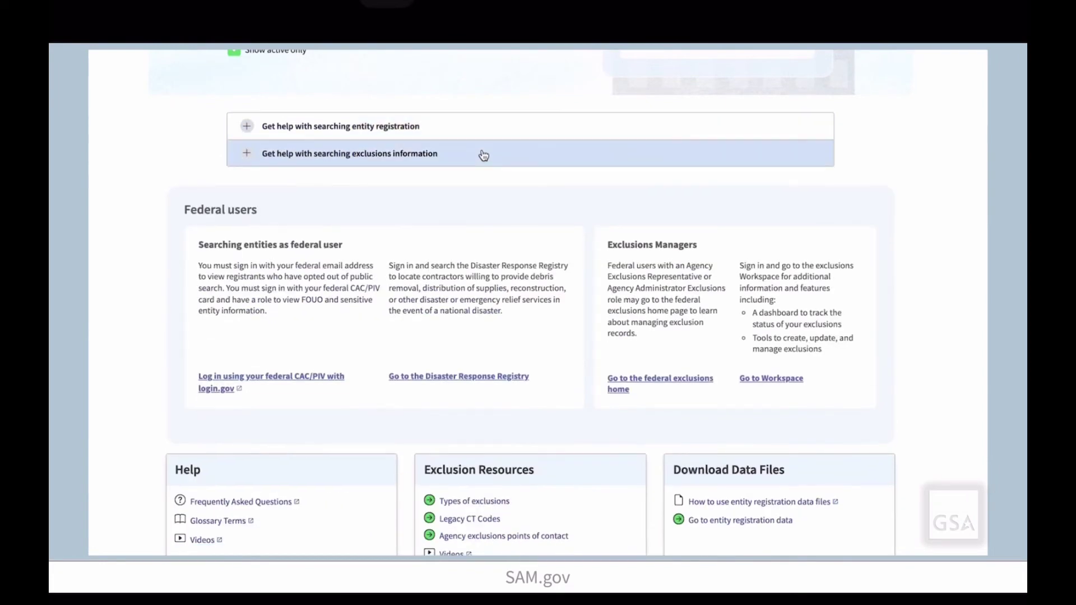
left_click(482, 155)
left_click(484, 157)
scroll(975, 344, "down", 3)
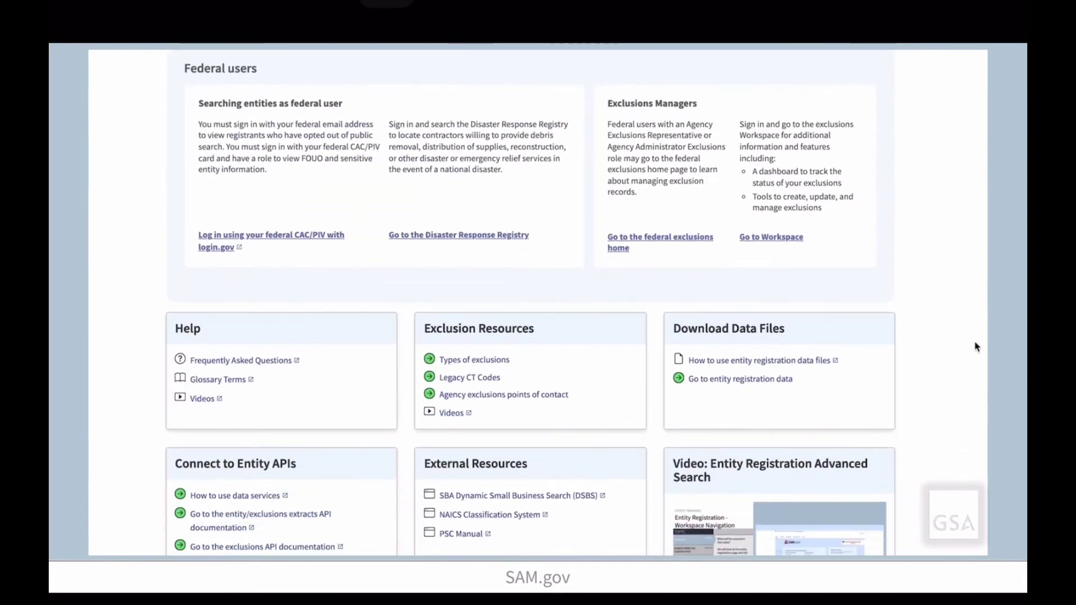
scroll(975, 346, "up", 6)
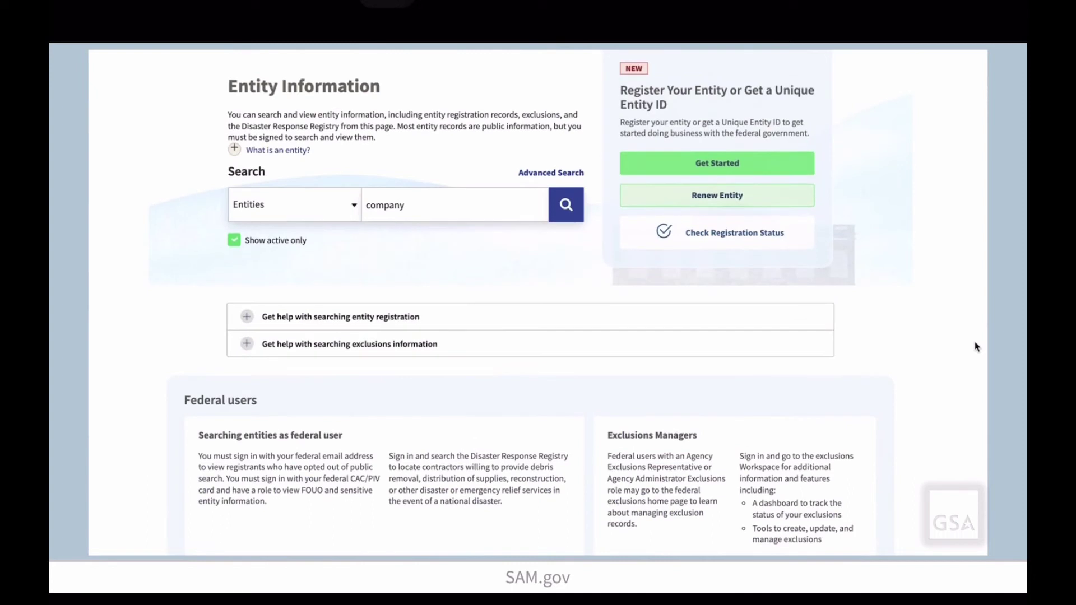
Step: Run the "company" search and filter the results by the Airport Authority entity type
left_click(574, 217)
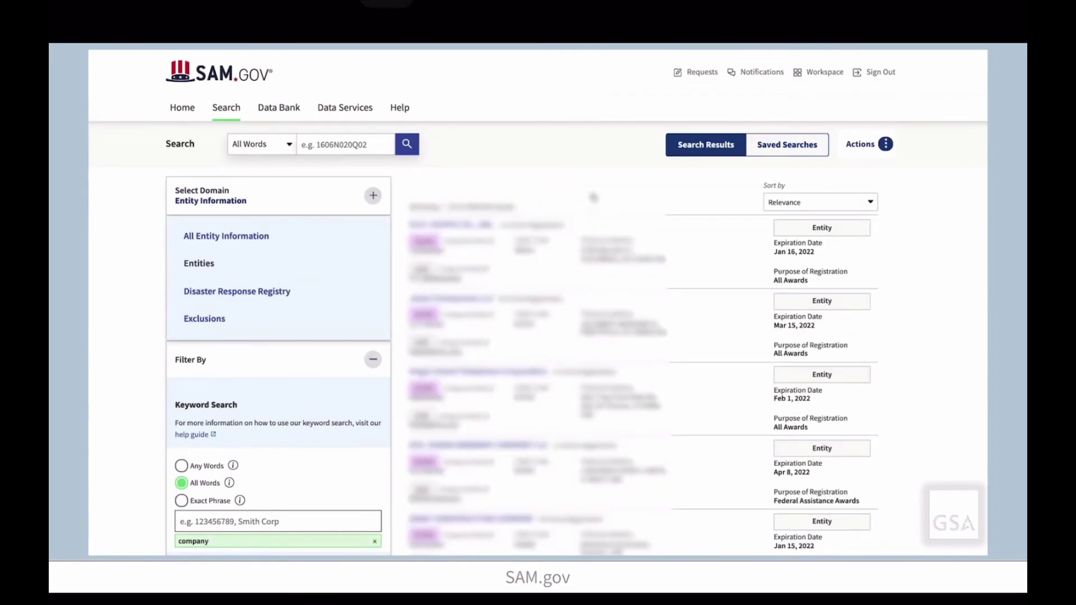
scroll(289, 359, "down", 3)
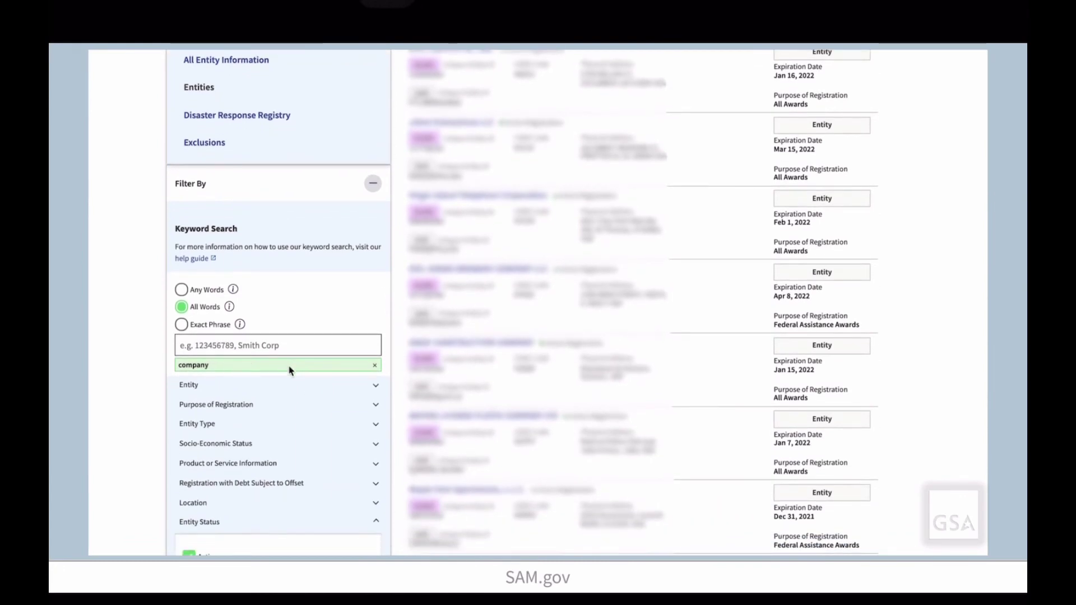
left_click(375, 424)
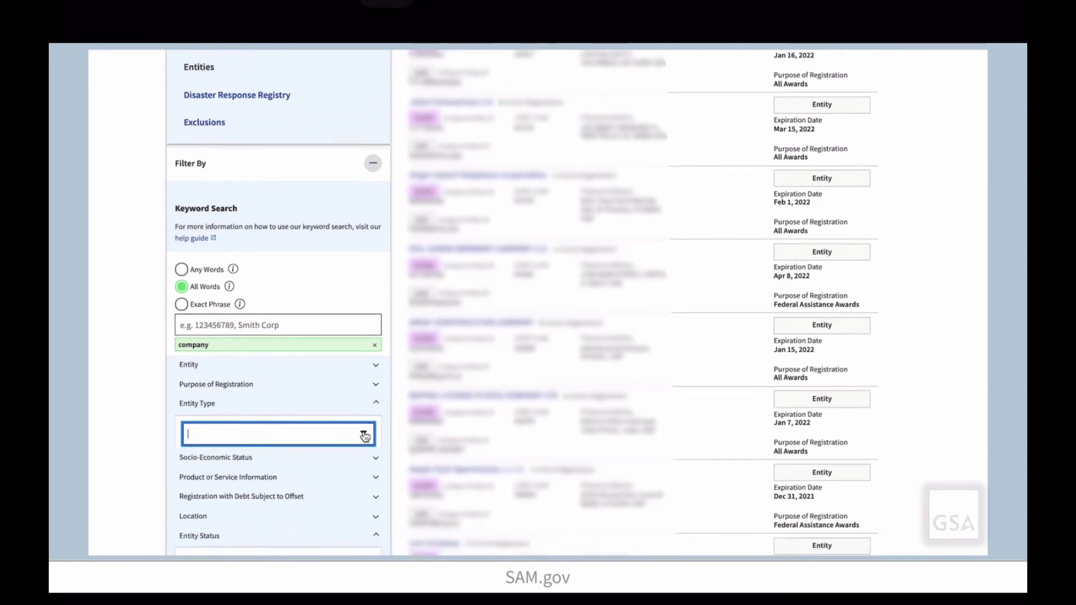
left_click(365, 439)
left_click(324, 487)
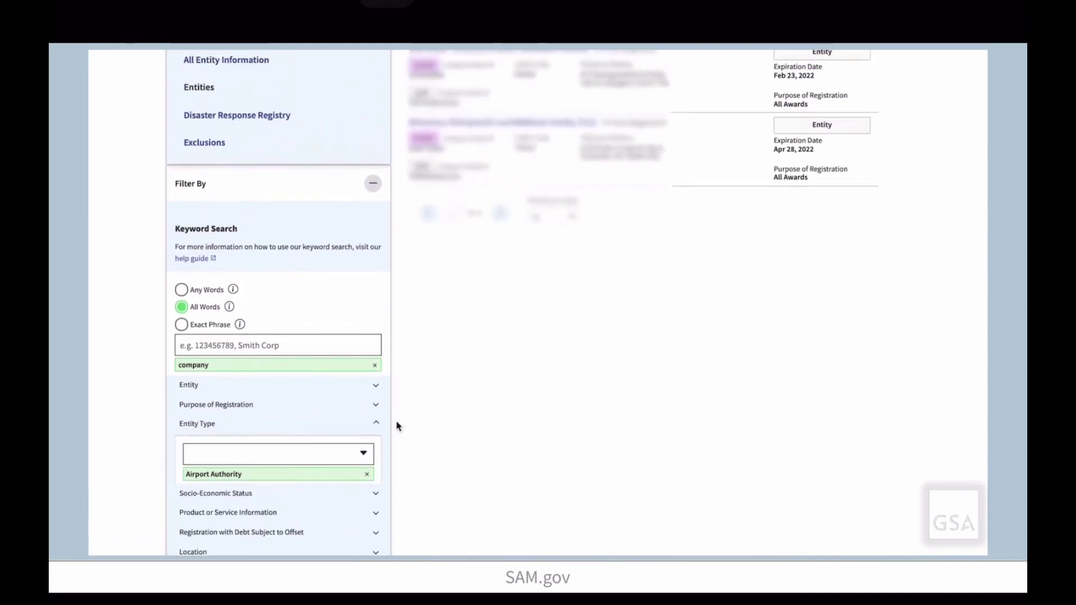
Step: Return to the home page and search the Entity Information domain for "company"
scroll(396, 427, "up", 3)
left_click(175, 111)
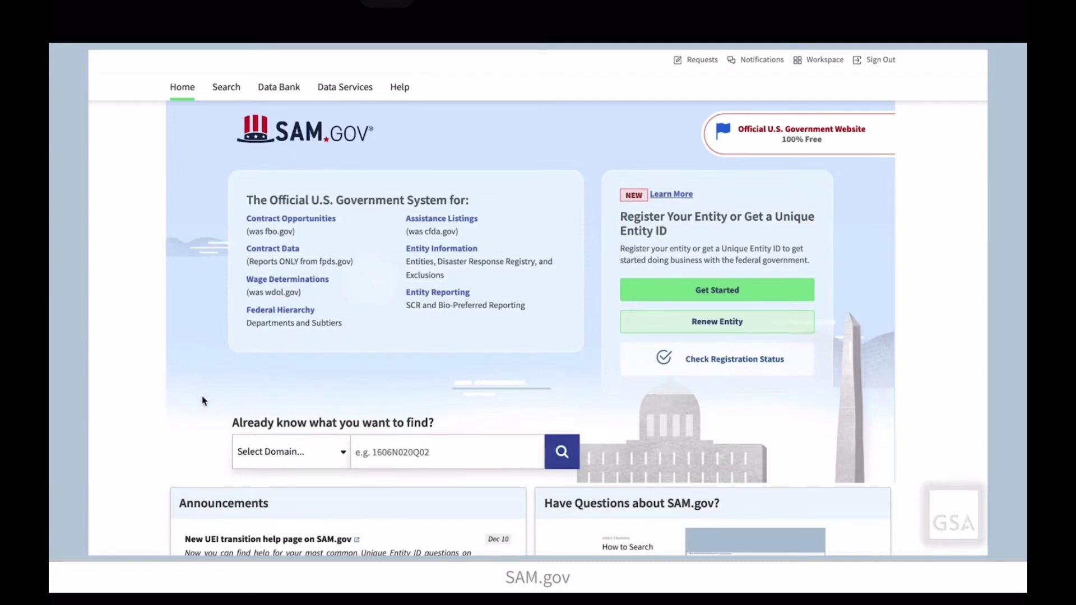
left_click(344, 464)
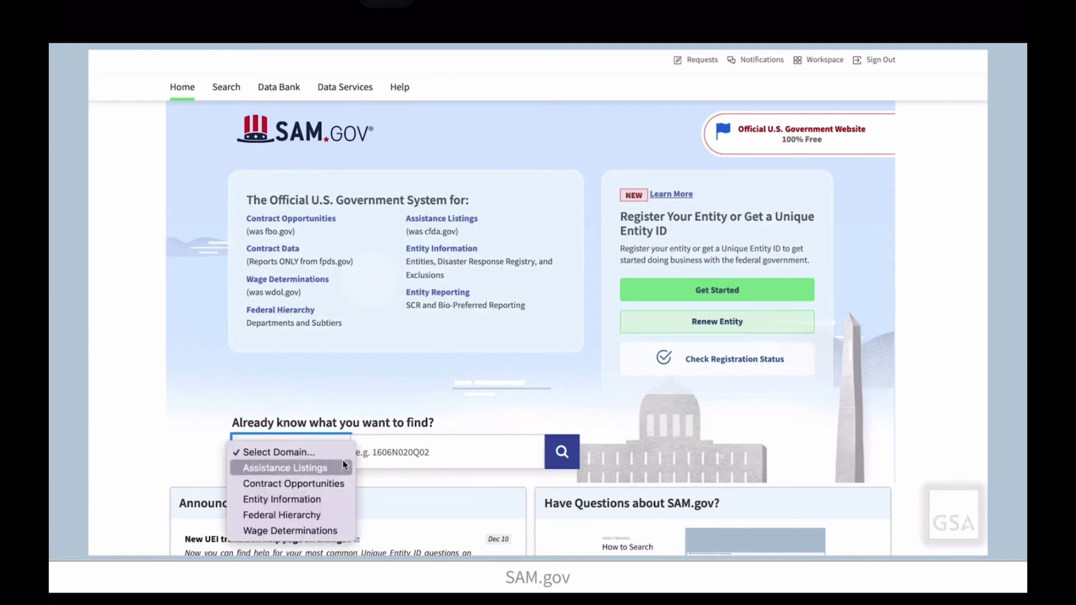
left_click(339, 500)
left_click(384, 457)
type("company")
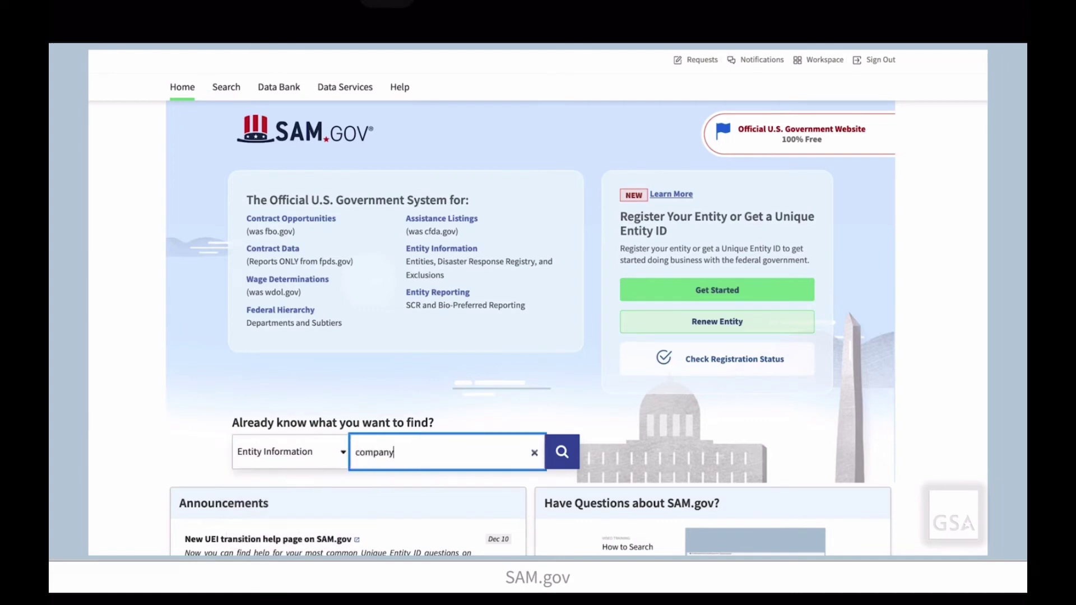
left_click(561, 454)
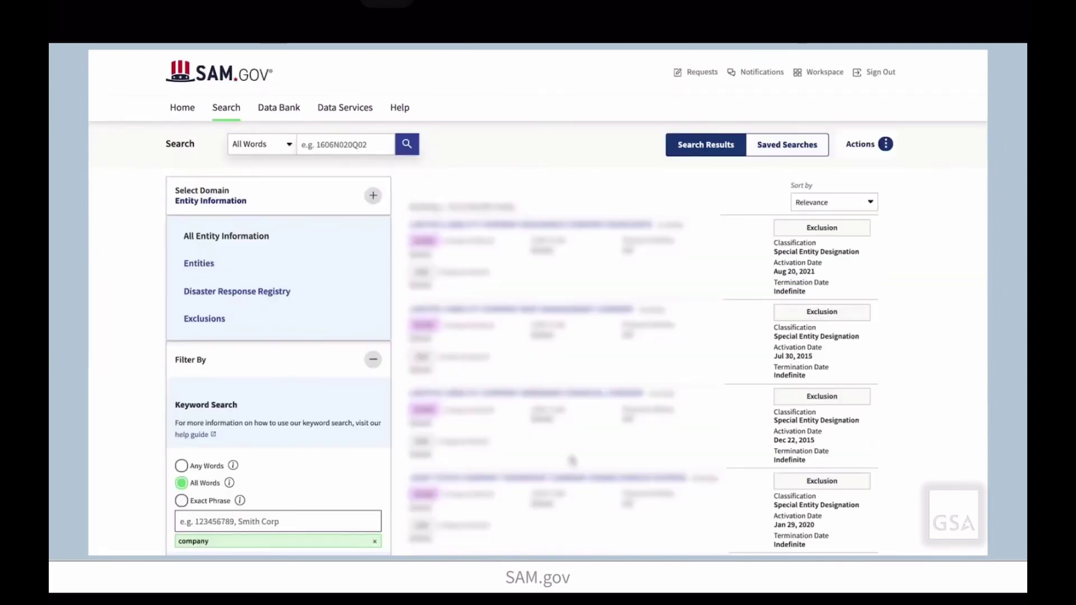
Step: Review the results and available filters, narrow the results to Entities, and open the first entity's registration record
scroll(919, 454, "down", 6)
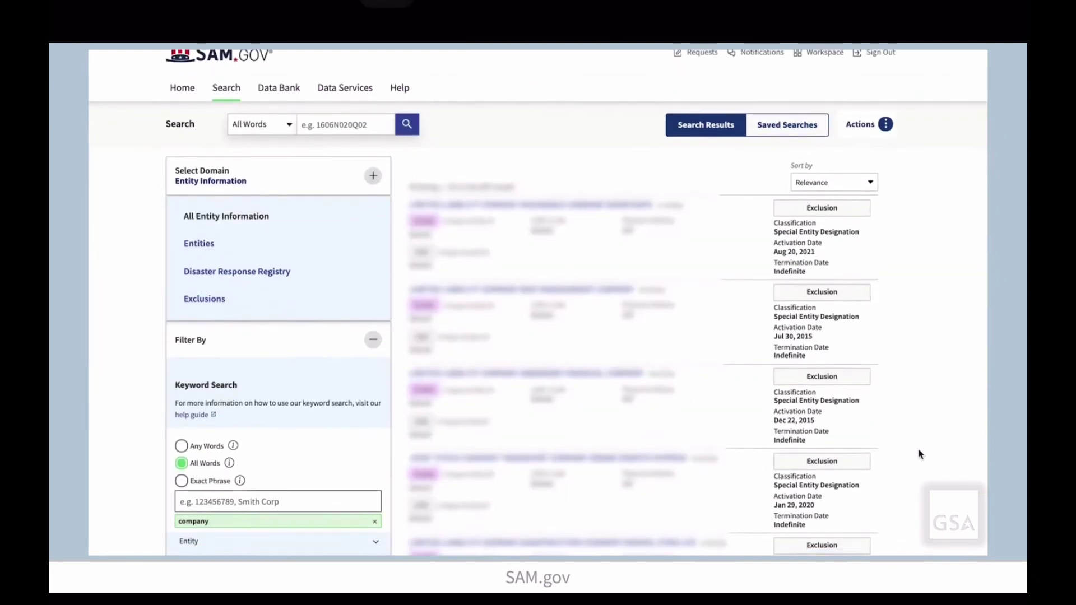
scroll(919, 454, "down", 2)
scroll(919, 454, "up", 4)
scroll(919, 454, "up", 3)
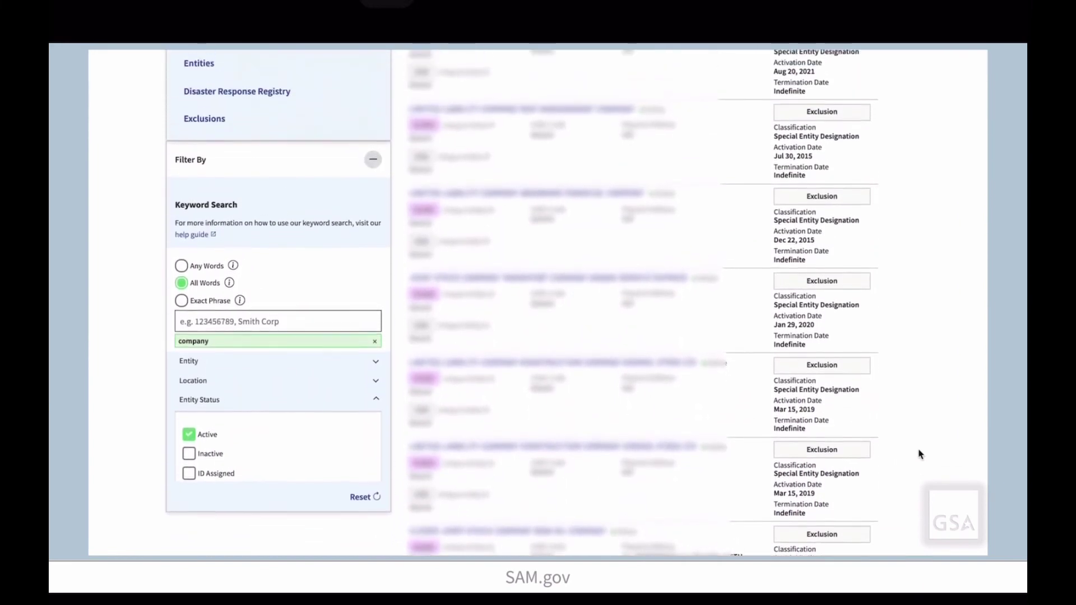
scroll(919, 454, "up", 2)
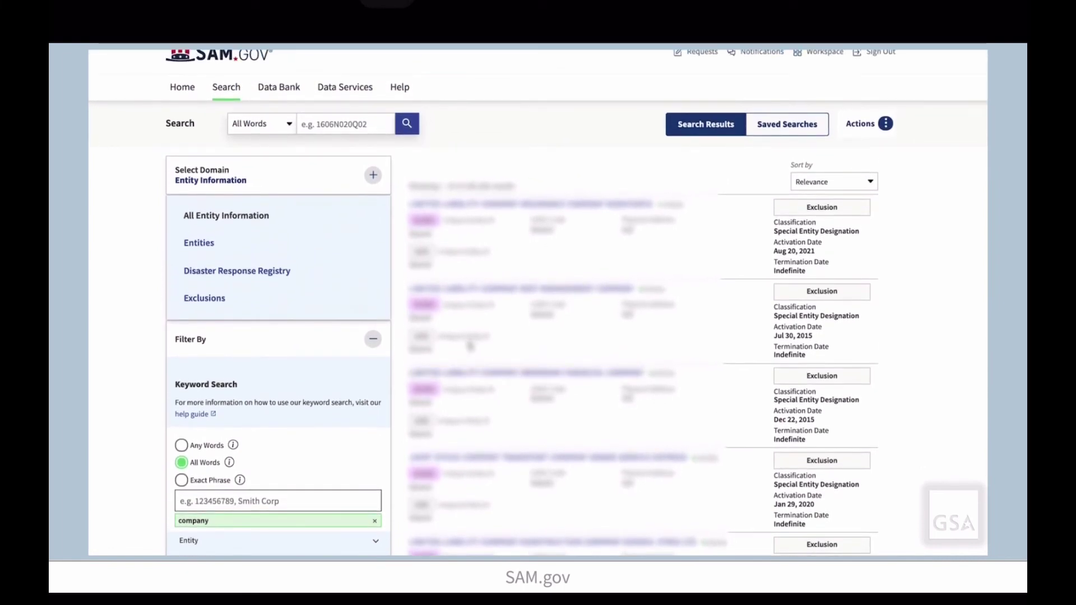
left_click(246, 245)
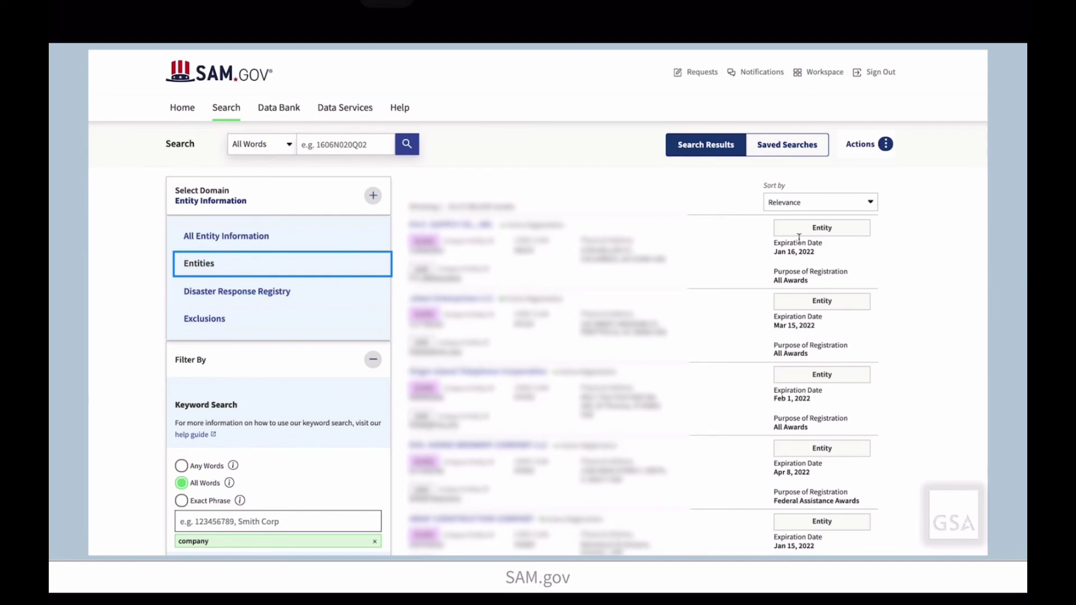
left_click(479, 227)
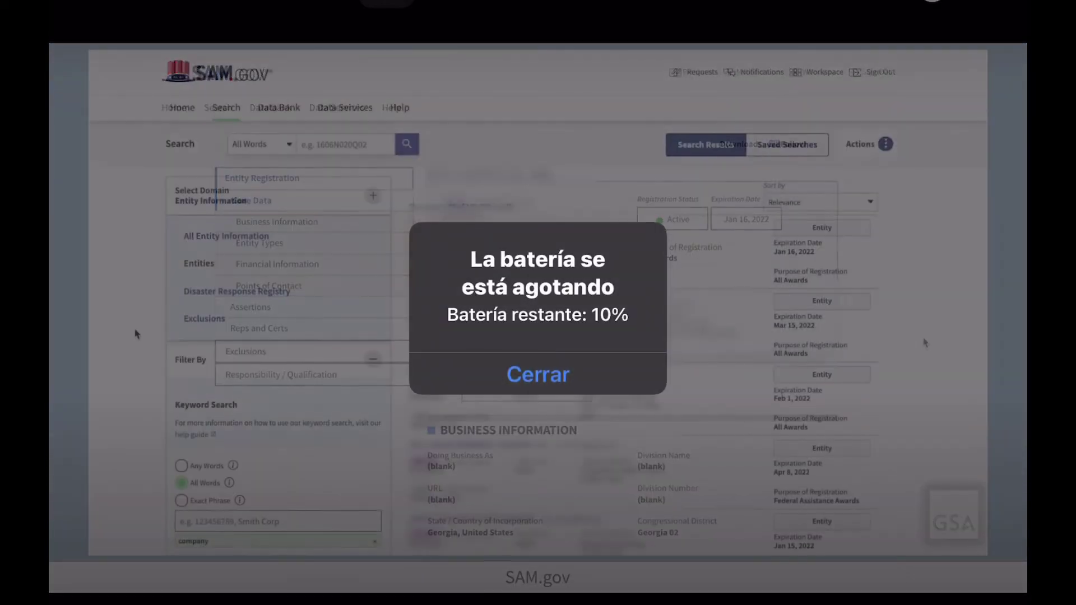
Step: Filter the entity results by the ID Assigned status instead of Active, and open the entity assigned on Dec 14, 2021
scroll(136, 334, "down", 5)
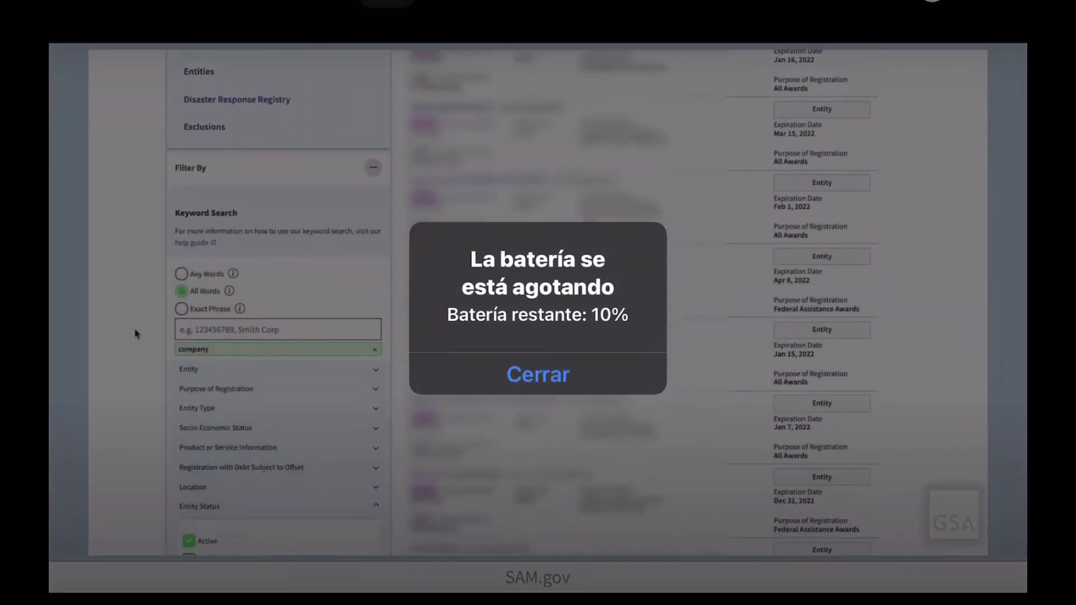
left_click(190, 547)
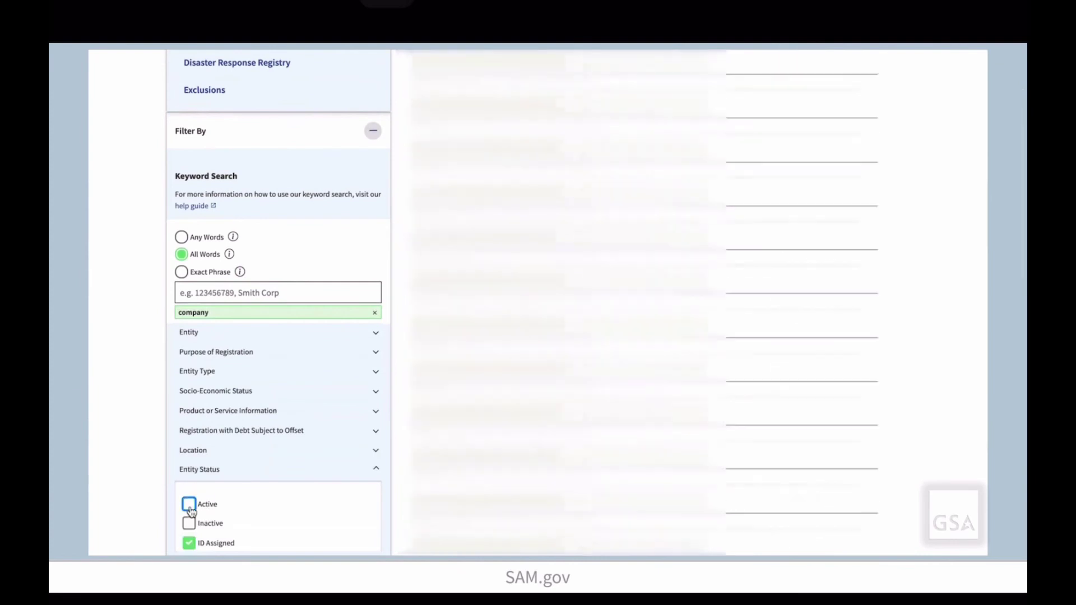
left_click(189, 504)
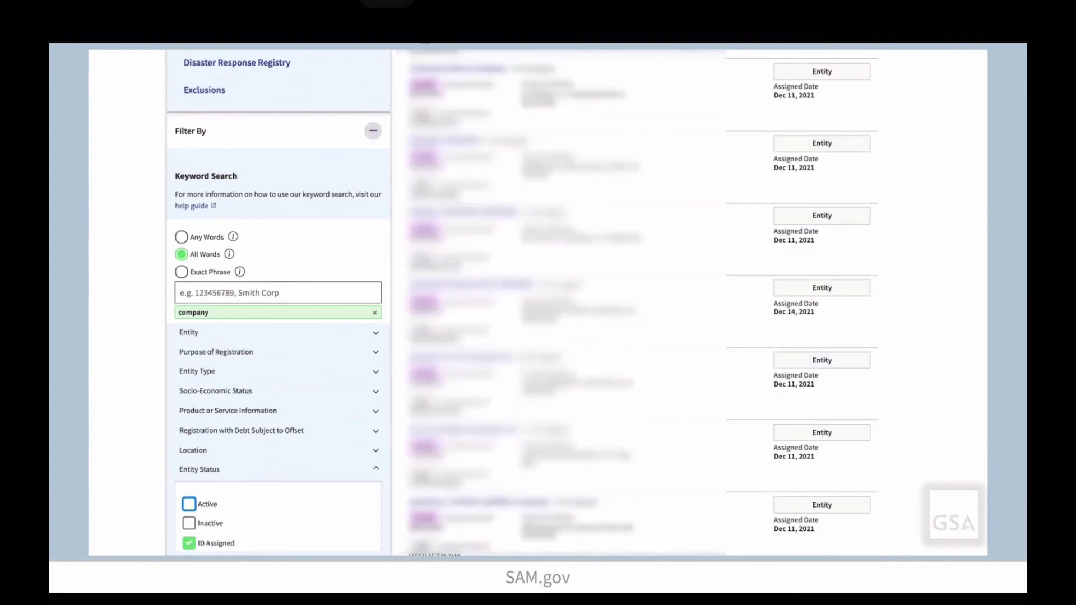
left_click(483, 292)
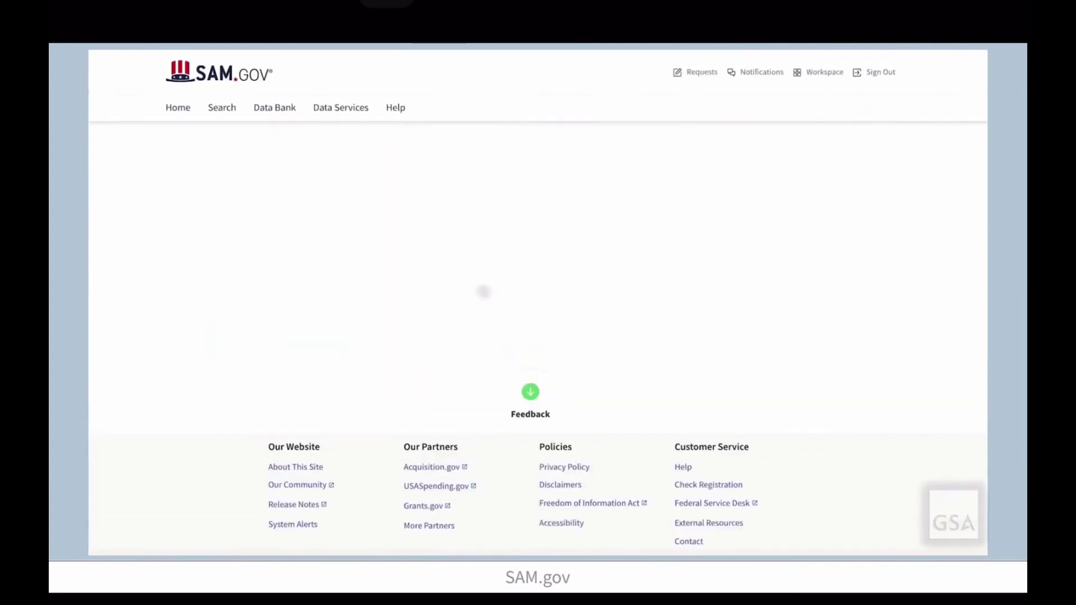